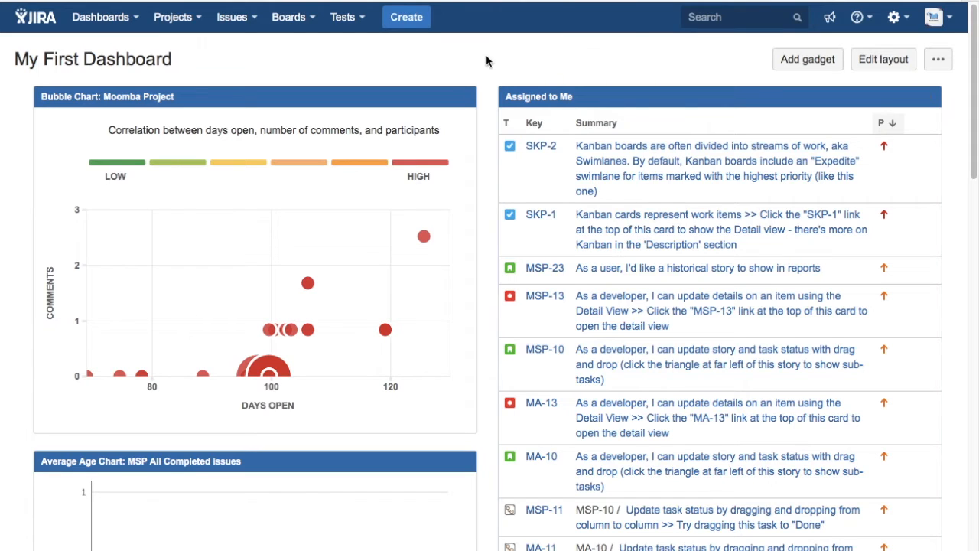
Start a new issue in the Moomba App (MA) project and check the available issue types, keeping Story
{"action": "left_click", "coordinate": [410, 20]}
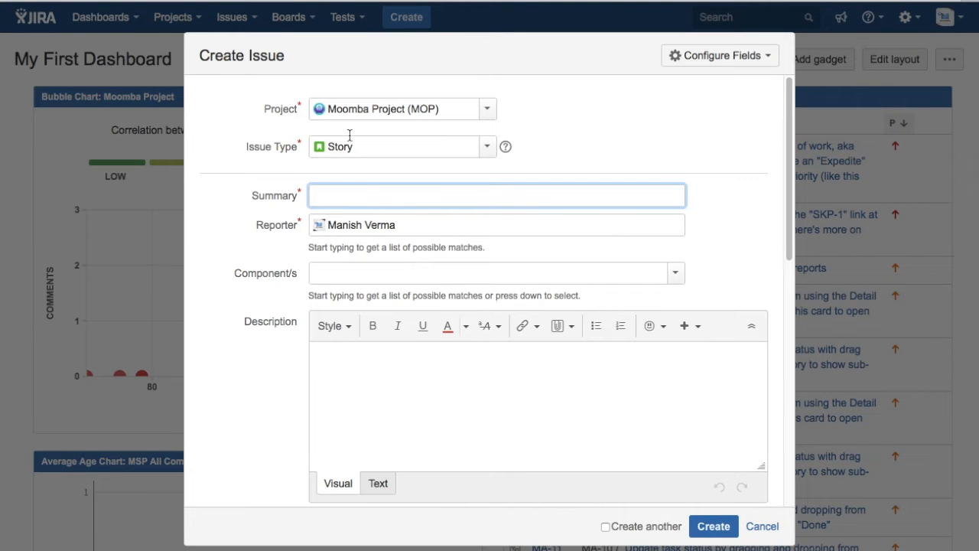
{"action": "left_click", "coordinate": [487, 110]}
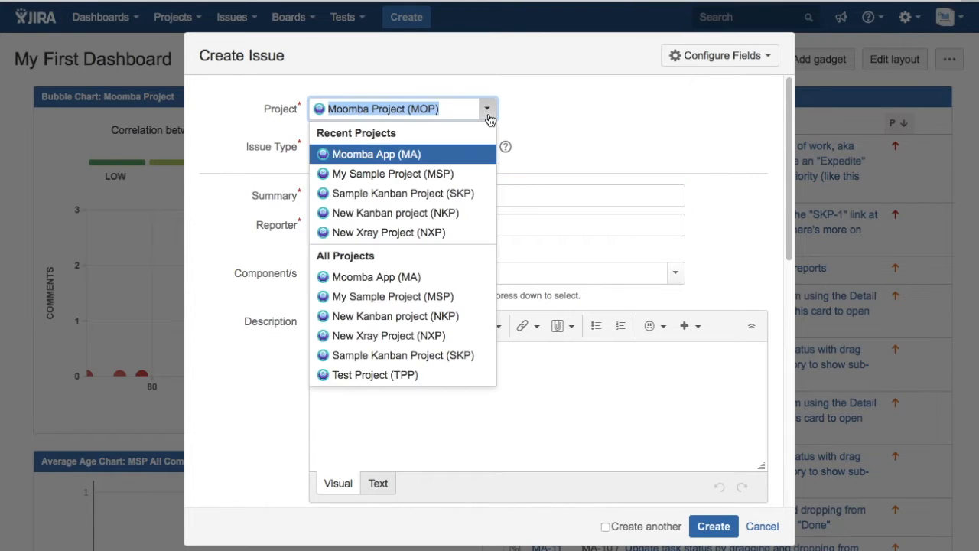
{"action": "left_click", "coordinate": [440, 158]}
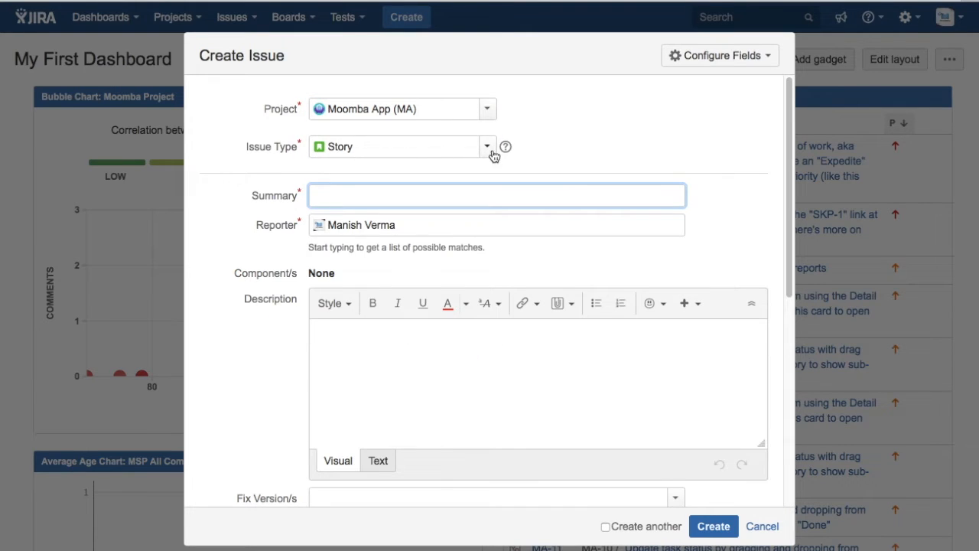
{"action": "left_click", "coordinate": [492, 157]}
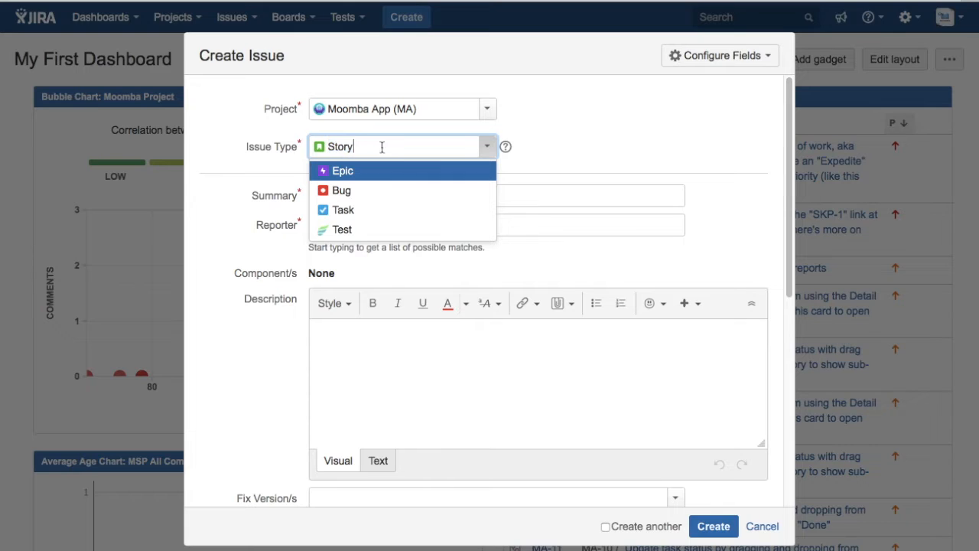
{"action": "left_click", "coordinate": [569, 126]}
{"action": "left_click", "coordinate": [341, 194]}
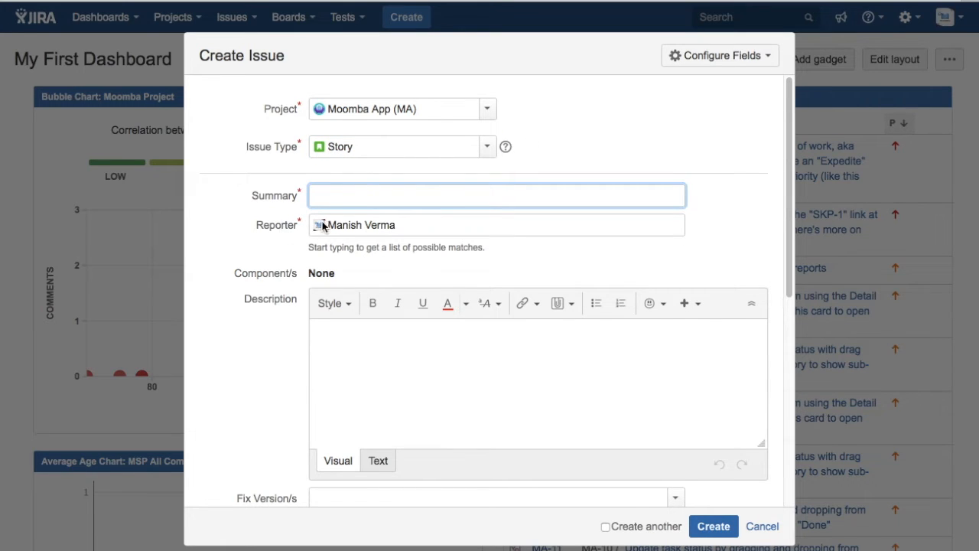
Examine the new issue form's fields from Summary and Description to Priority, including the suggested labels
{"action": "scroll", "coordinate": [368, 260], "scroll_direction": "down", "scroll_amount": 1}
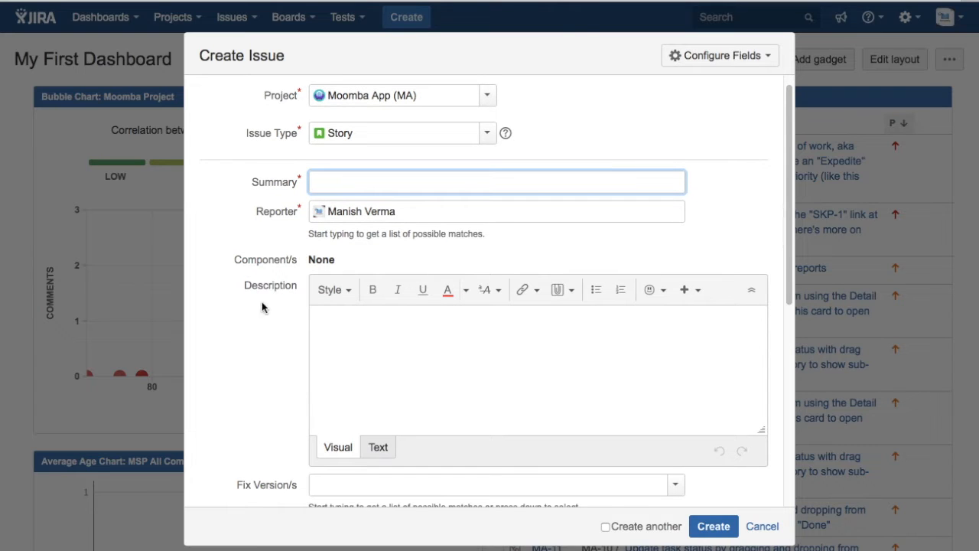
{"action": "scroll", "coordinate": [273, 304], "scroll_direction": "down", "scroll_amount": 3}
{"action": "left_click", "coordinate": [335, 247]}
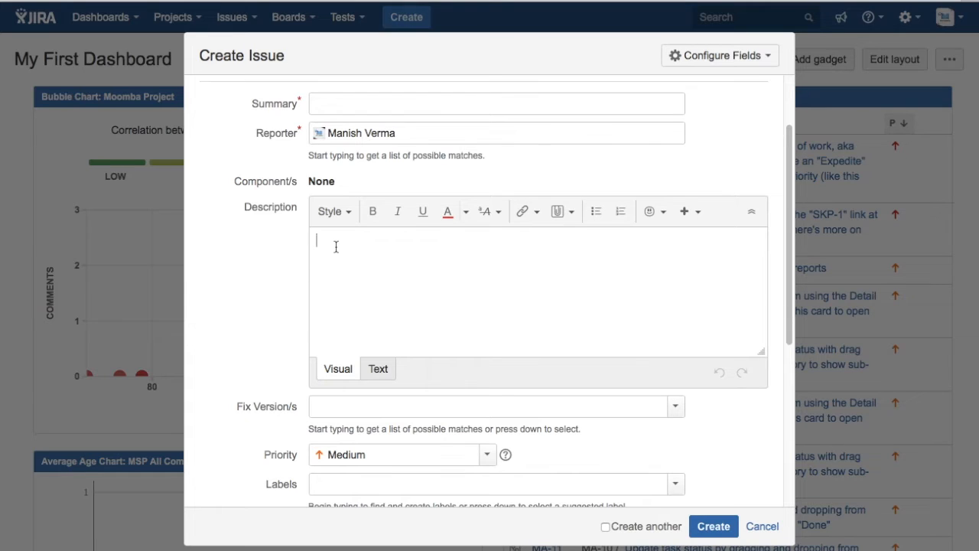
{"action": "scroll", "coordinate": [371, 272], "scroll_direction": "up", "scroll_amount": 1}
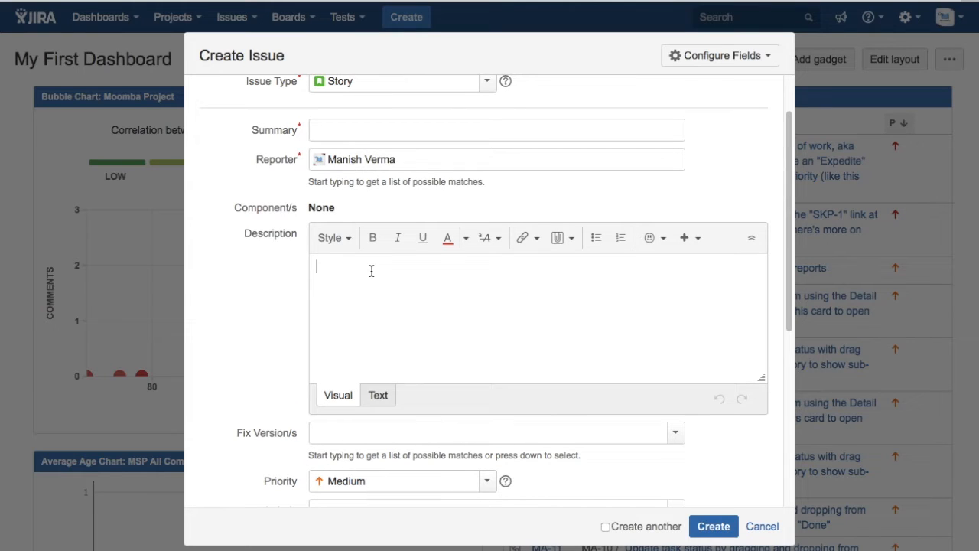
{"action": "scroll", "coordinate": [482, 337], "scroll_direction": "down", "scroll_amount": 1}
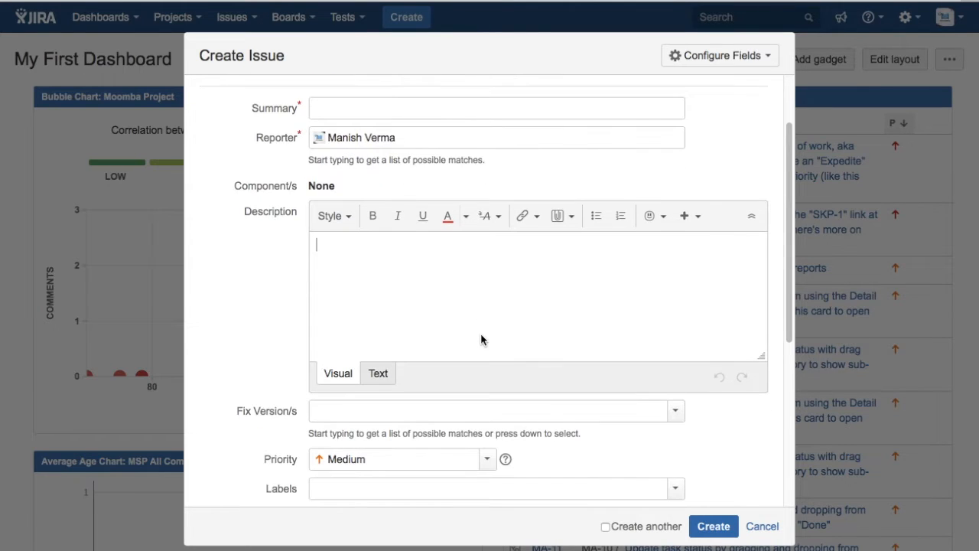
{"action": "scroll", "coordinate": [339, 268], "scroll_direction": "down", "scroll_amount": 2}
{"action": "scroll", "coordinate": [339, 268], "scroll_direction": "down", "scroll_amount": 3}
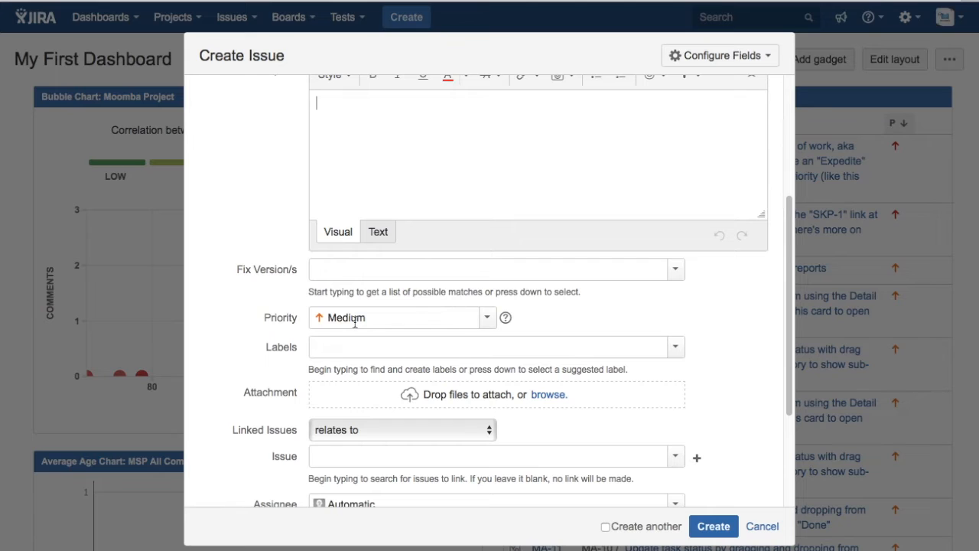
{"action": "scroll", "coordinate": [352, 356], "scroll_direction": "down", "scroll_amount": 1}
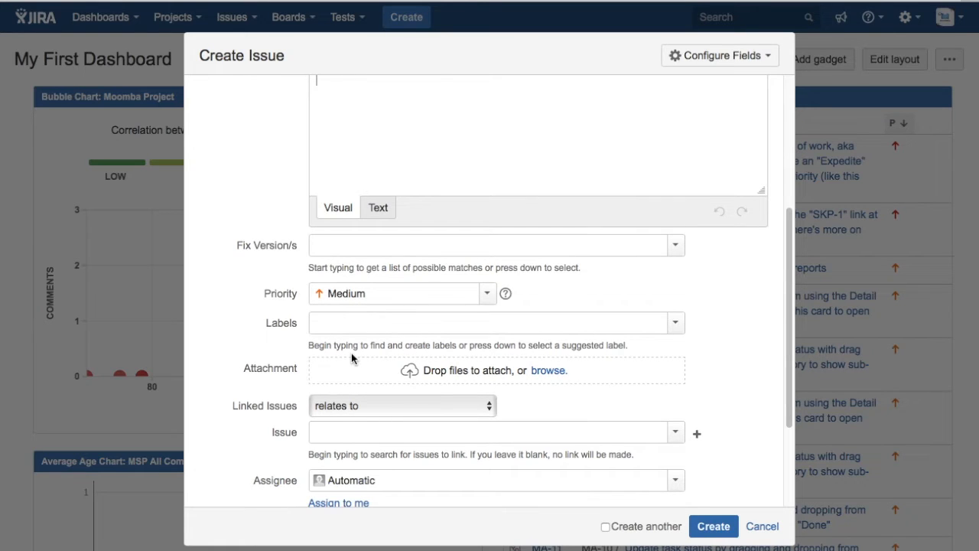
{"action": "left_click", "coordinate": [677, 324]}
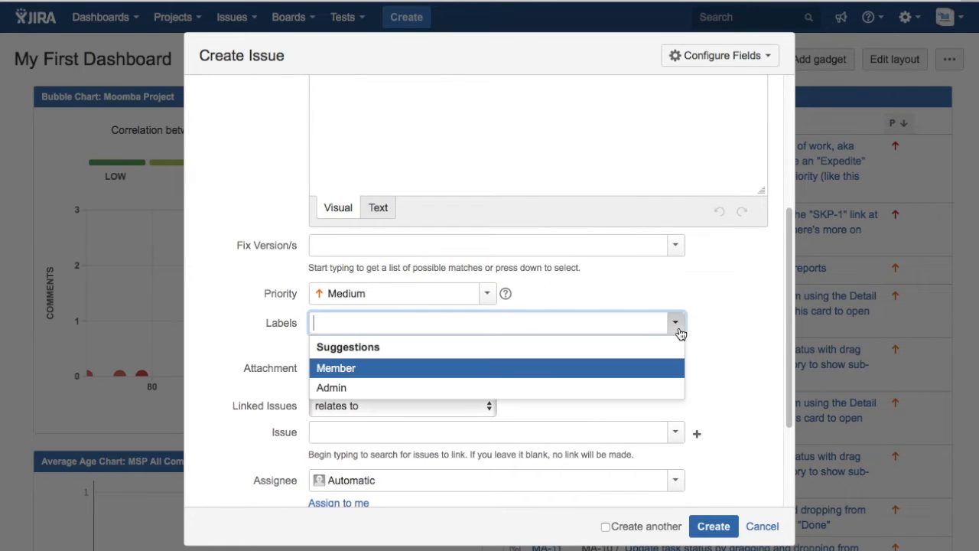
{"action": "left_click", "coordinate": [676, 325]}
{"action": "left_click", "coordinate": [716, 327]}
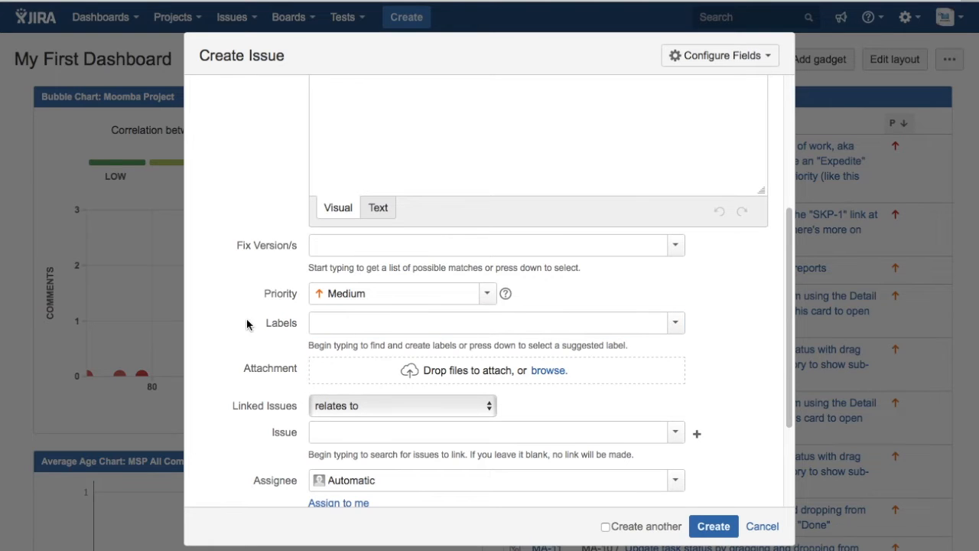
Review the form's remaining fields from Attachment to Due Date, including the suggested sprints, and discard the unsaved issue
{"action": "scroll", "coordinate": [628, 340], "scroll_direction": "down", "scroll_amount": 1}
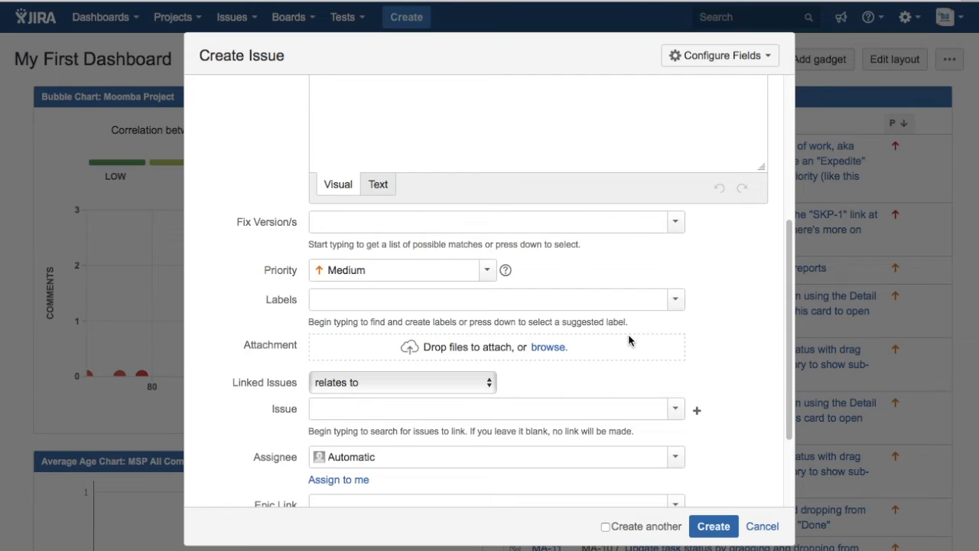
{"action": "scroll", "coordinate": [715, 317], "scroll_direction": "down", "scroll_amount": 1}
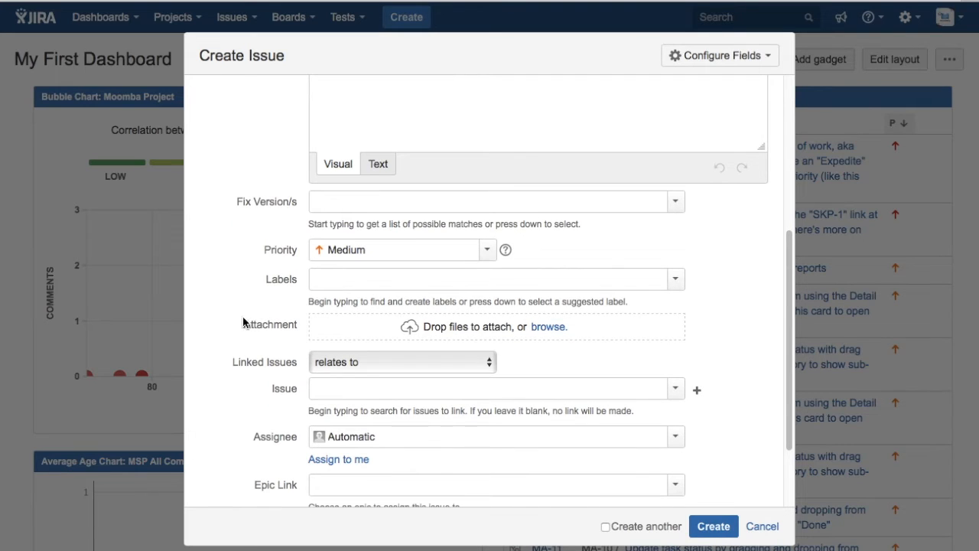
{"action": "scroll", "coordinate": [360, 366], "scroll_direction": "down", "scroll_amount": 1}
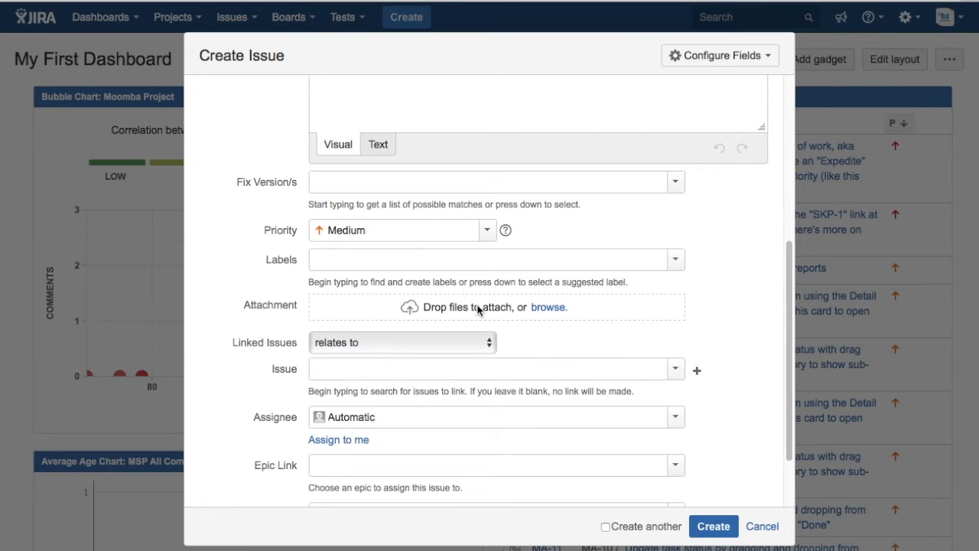
{"action": "scroll", "coordinate": [474, 310], "scroll_direction": "down", "scroll_amount": 1}
{"action": "scroll", "coordinate": [360, 348], "scroll_direction": "down", "scroll_amount": 1}
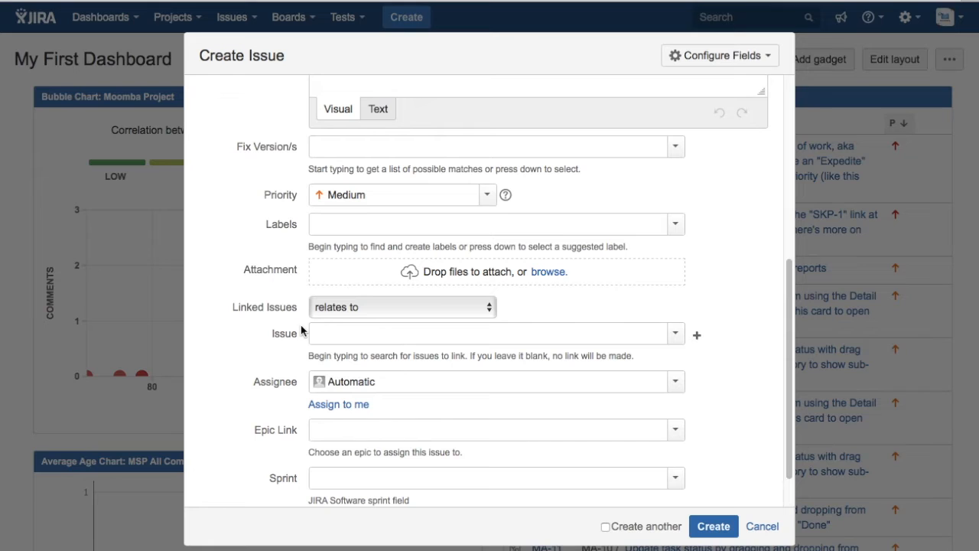
{"action": "scroll", "coordinate": [294, 337], "scroll_direction": "down", "scroll_amount": 2}
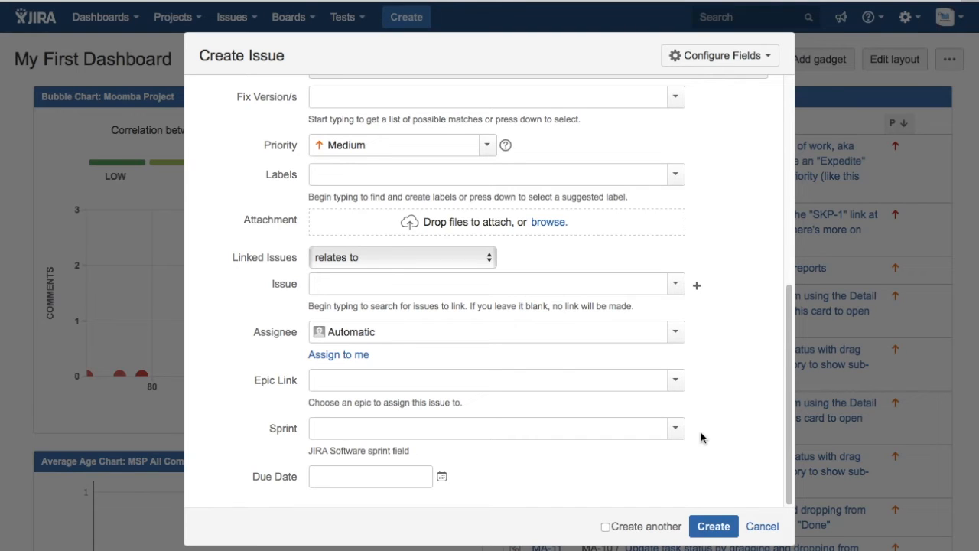
{"action": "left_click", "coordinate": [677, 433]}
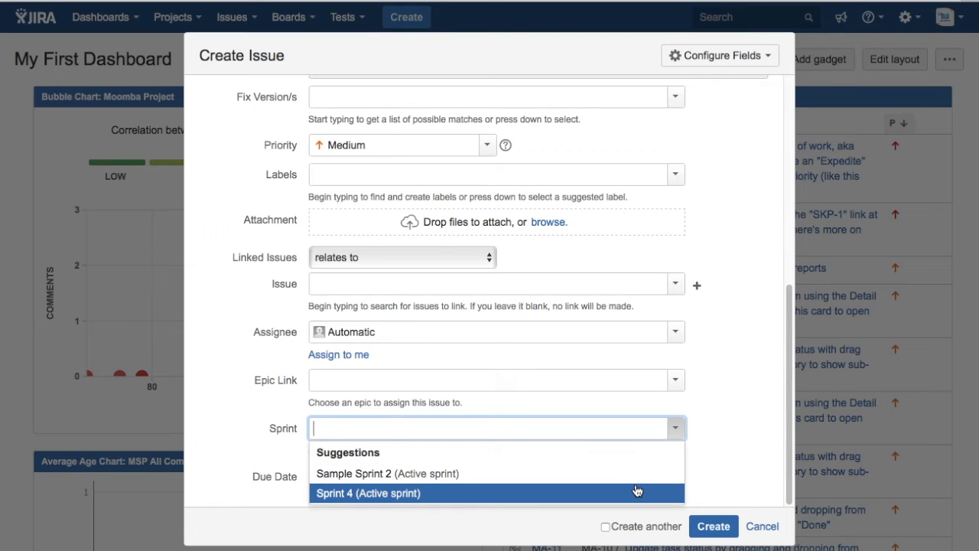
{"action": "left_click", "coordinate": [740, 464]}
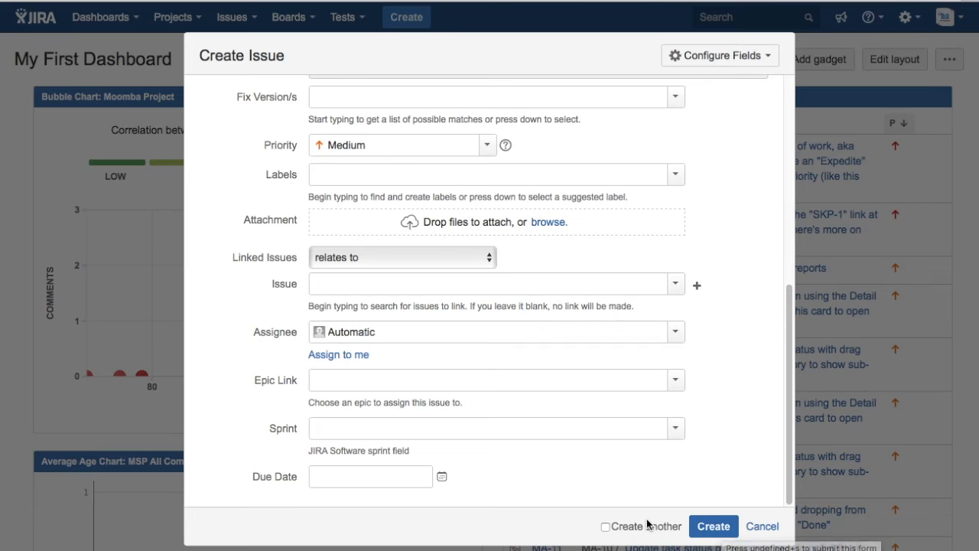
{"action": "left_click", "coordinate": [763, 528]}
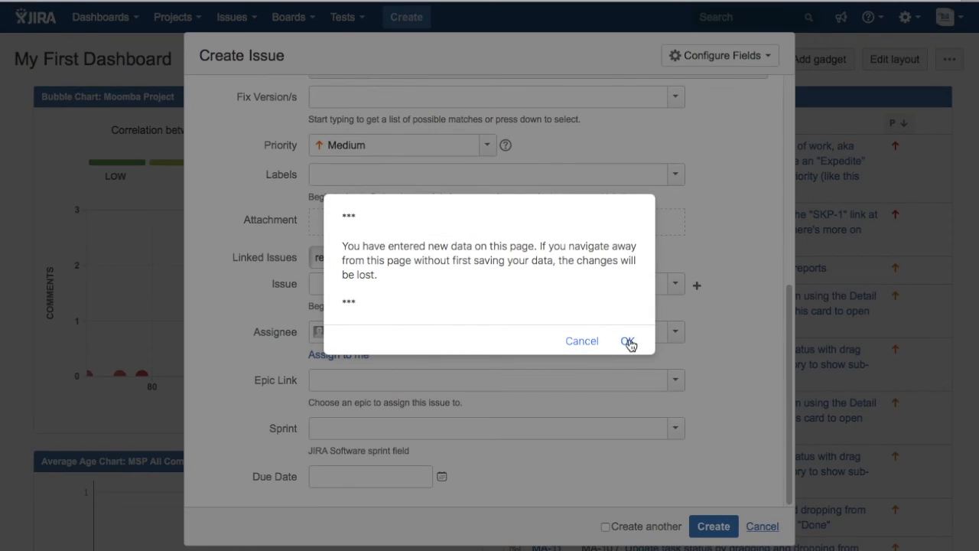
{"action": "left_click", "coordinate": [629, 342]}
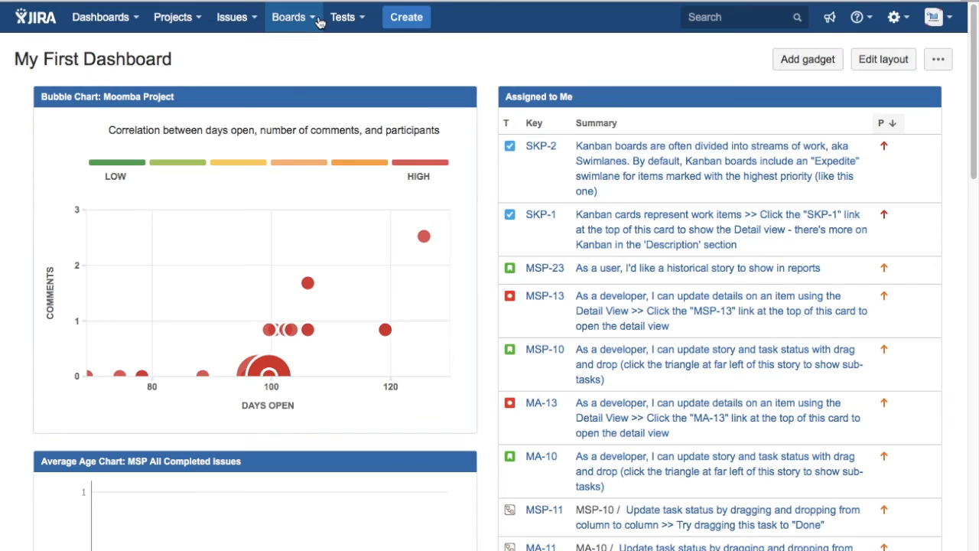
Open the MOP board's backlog and filter its issues by the epic Demo Epic
{"action": "left_click", "coordinate": [319, 22]}
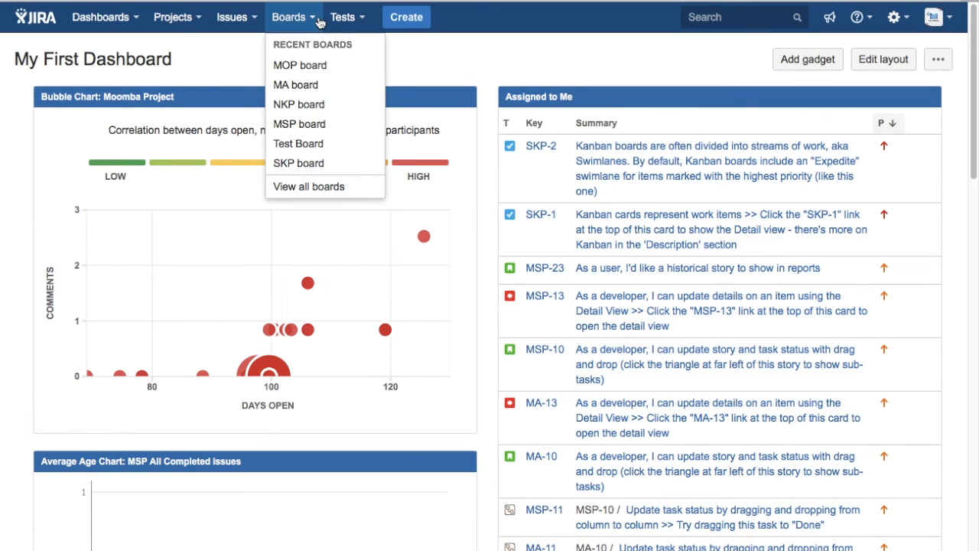
{"action": "left_click", "coordinate": [304, 68]}
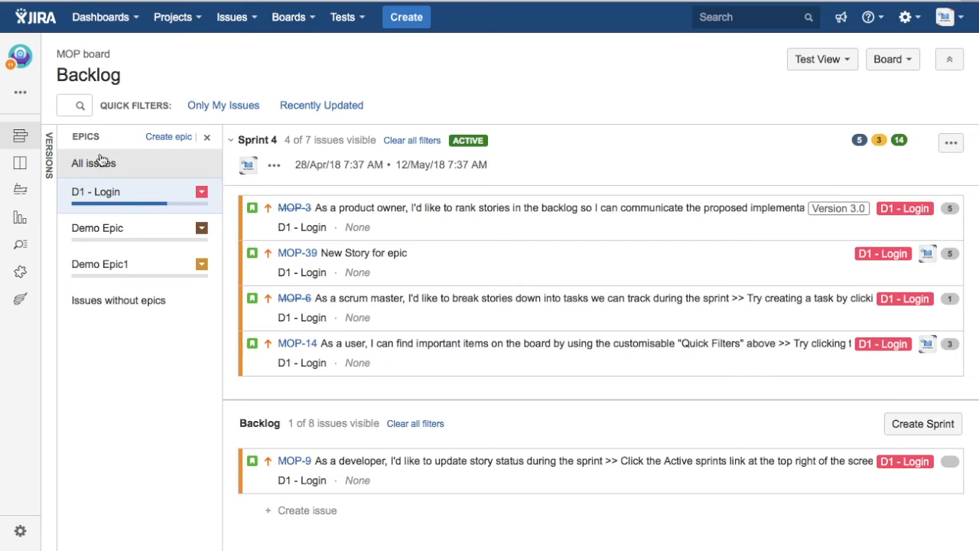
{"action": "left_click", "coordinate": [206, 137]}
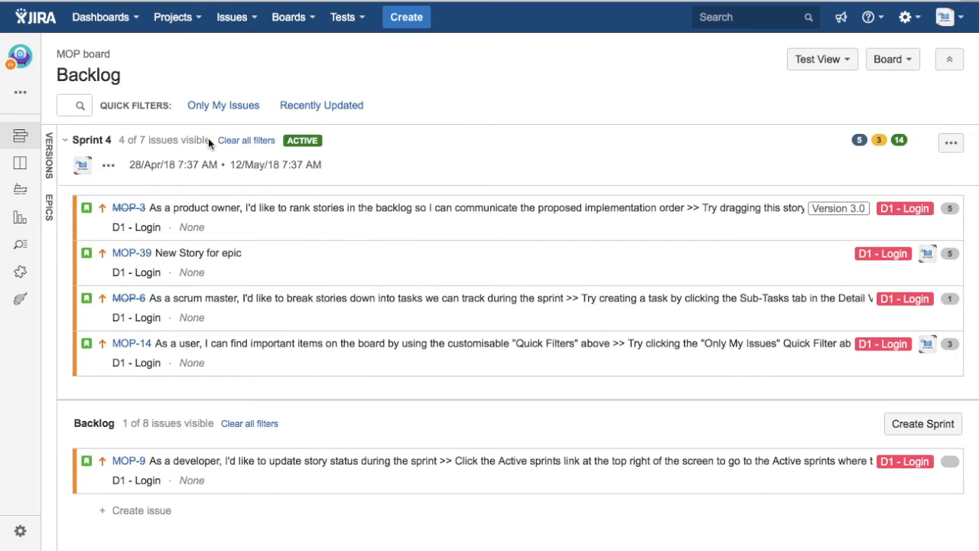
{"action": "left_click", "coordinate": [46, 215]}
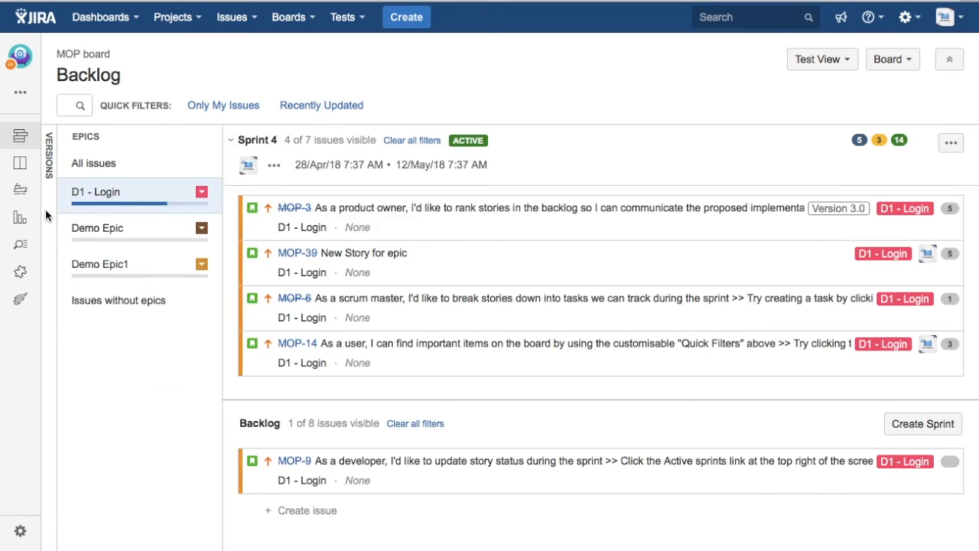
{"action": "left_click", "coordinate": [102, 229]}
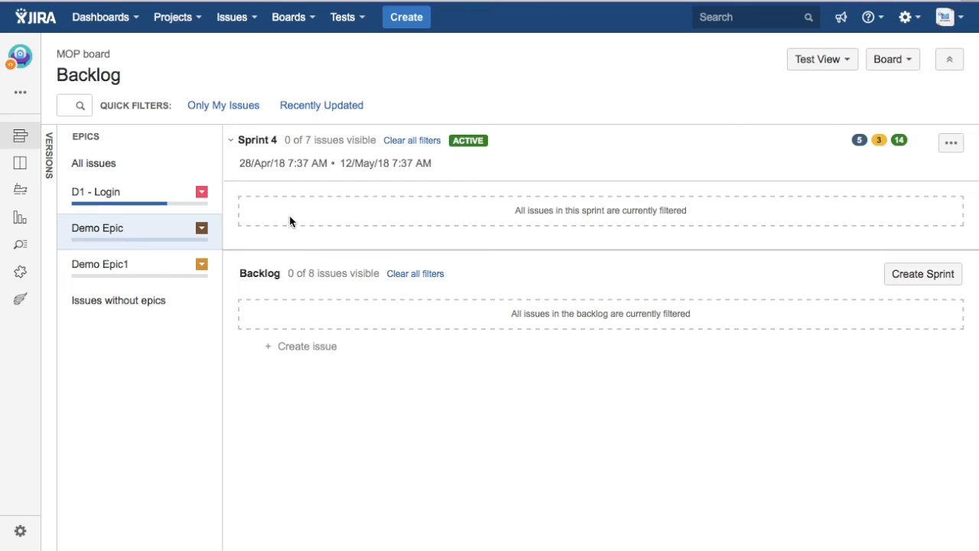
Start a new backlog story with the summary "Demo story" and open it in the full issue creation form
{"action": "left_click", "coordinate": [304, 350]}
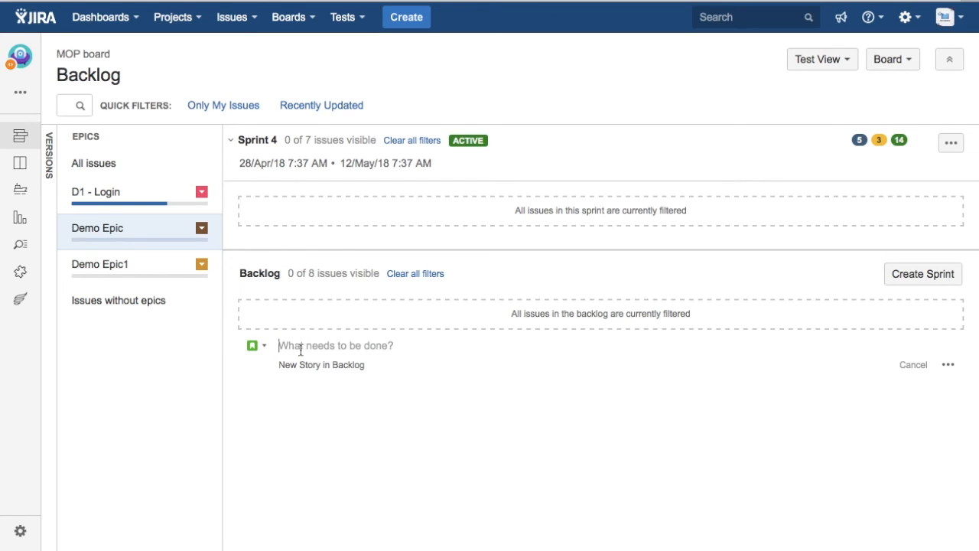
{"action": "type", "text": "Demo story"}
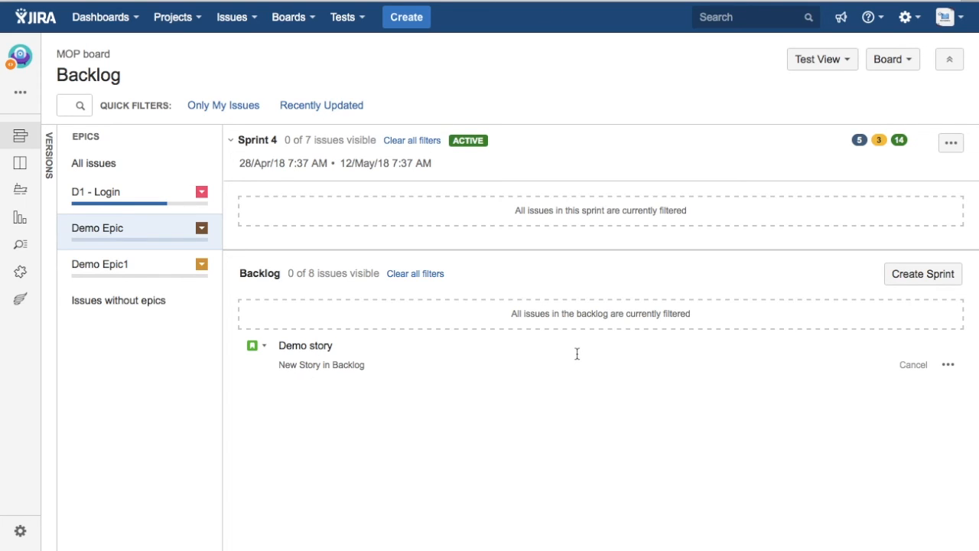
{"action": "left_click", "coordinate": [303, 345]}
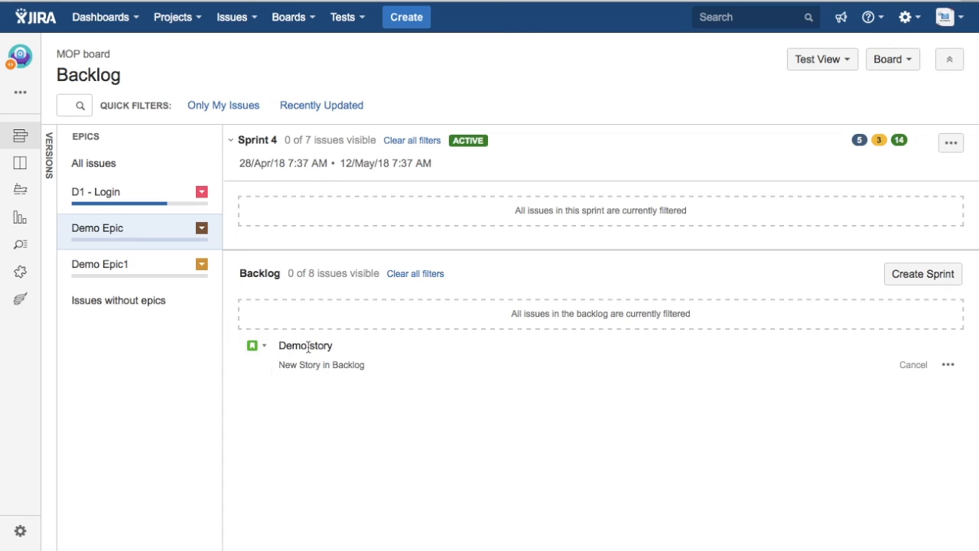
{"action": "left_click", "coordinate": [951, 370]}
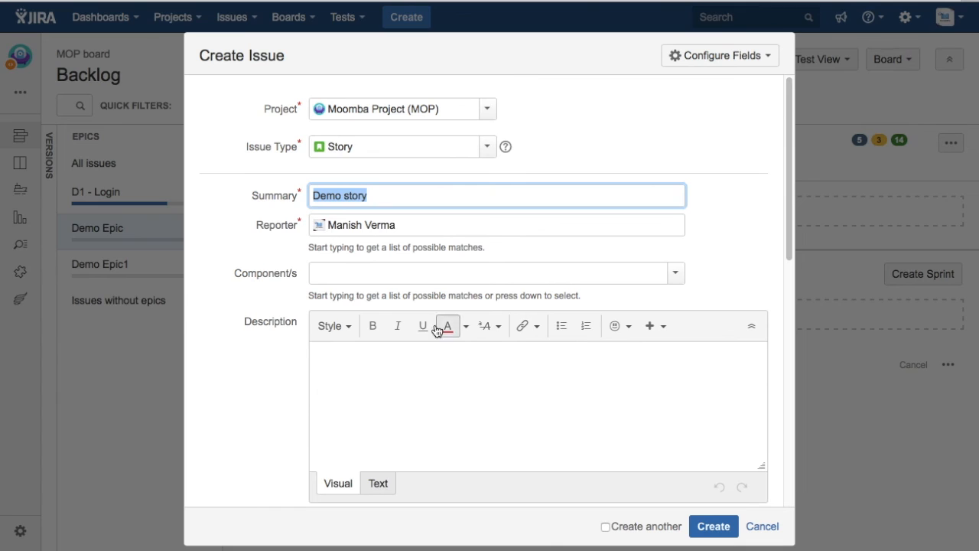
Check the prefilled fields of "Demo story", including its Demo Epic link, and create the issue
{"action": "scroll", "coordinate": [427, 420], "scroll_direction": "down", "scroll_amount": 2}
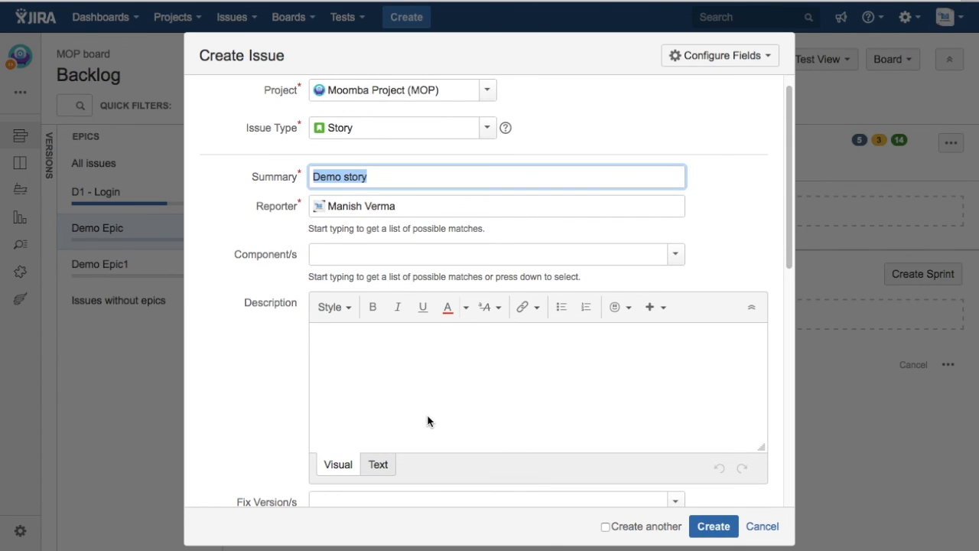
{"action": "scroll", "coordinate": [459, 367], "scroll_direction": "up", "scroll_amount": 2}
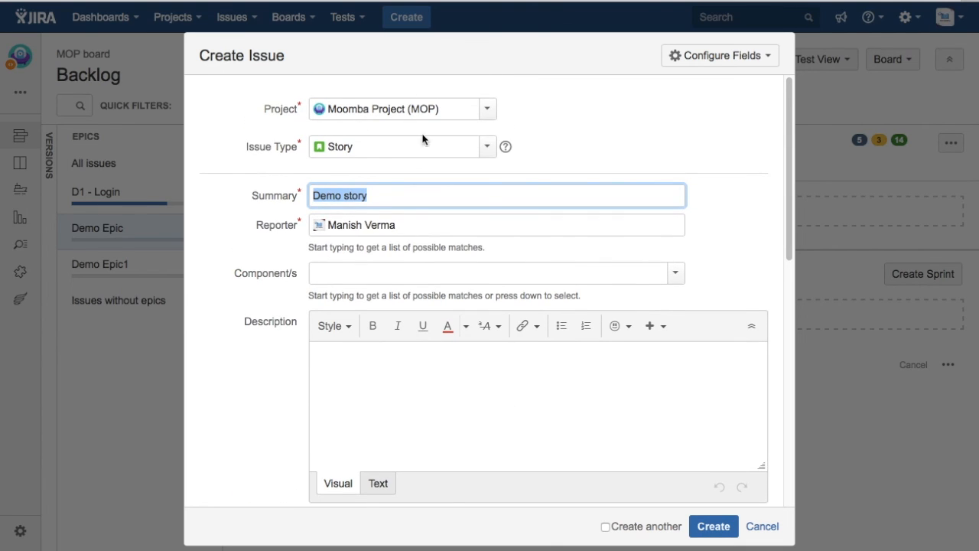
{"action": "left_click", "coordinate": [453, 393]}
{"action": "scroll", "coordinate": [453, 393], "scroll_direction": "down", "scroll_amount": 3}
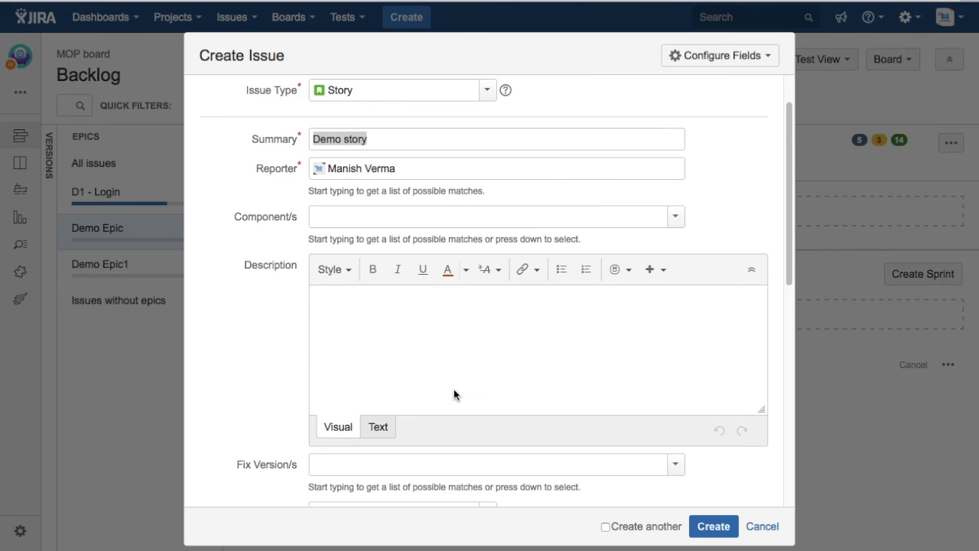
{"action": "scroll", "coordinate": [454, 393], "scroll_direction": "down", "scroll_amount": 2}
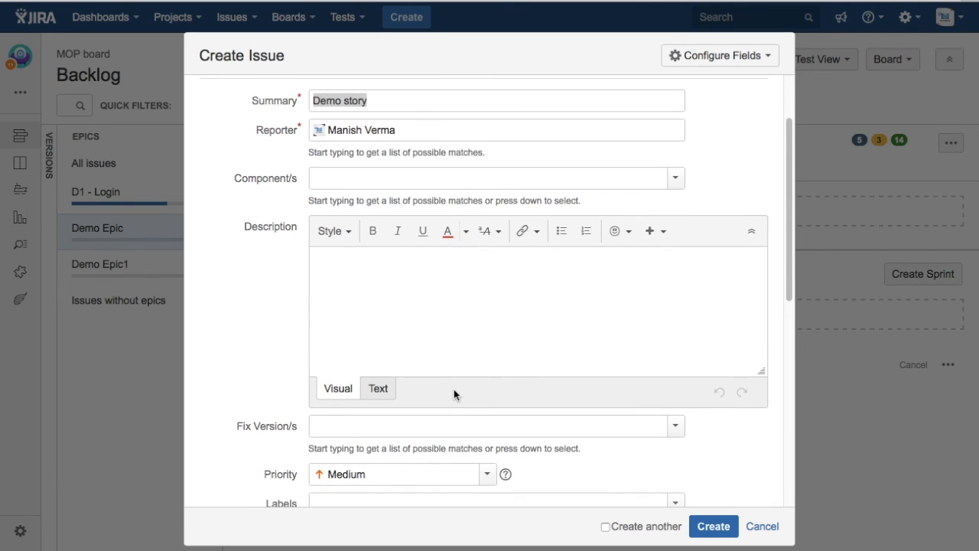
{"action": "scroll", "coordinate": [454, 389], "scroll_direction": "up", "scroll_amount": 3}
{"action": "scroll", "coordinate": [437, 362], "scroll_direction": "down", "scroll_amount": 10}
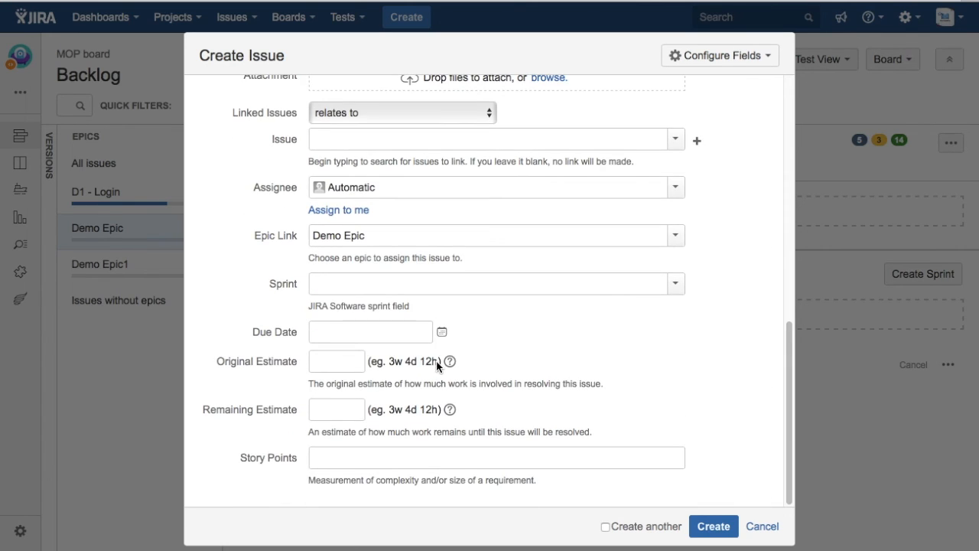
{"action": "left_click", "coordinate": [715, 527]}
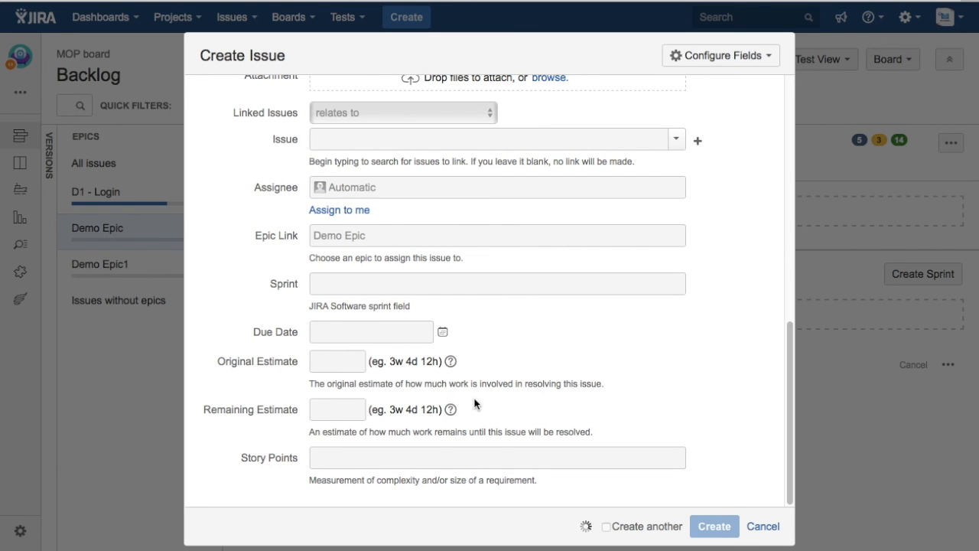